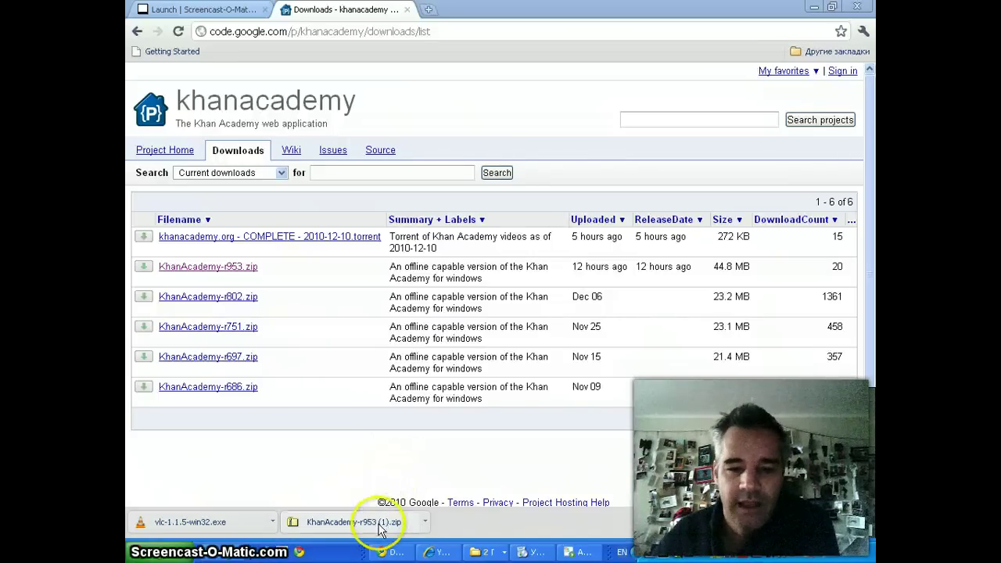
Open the downloaded KhanAcademy-r953 (1).zip and go up to the Downloads folder that contains it
click(480, 552)
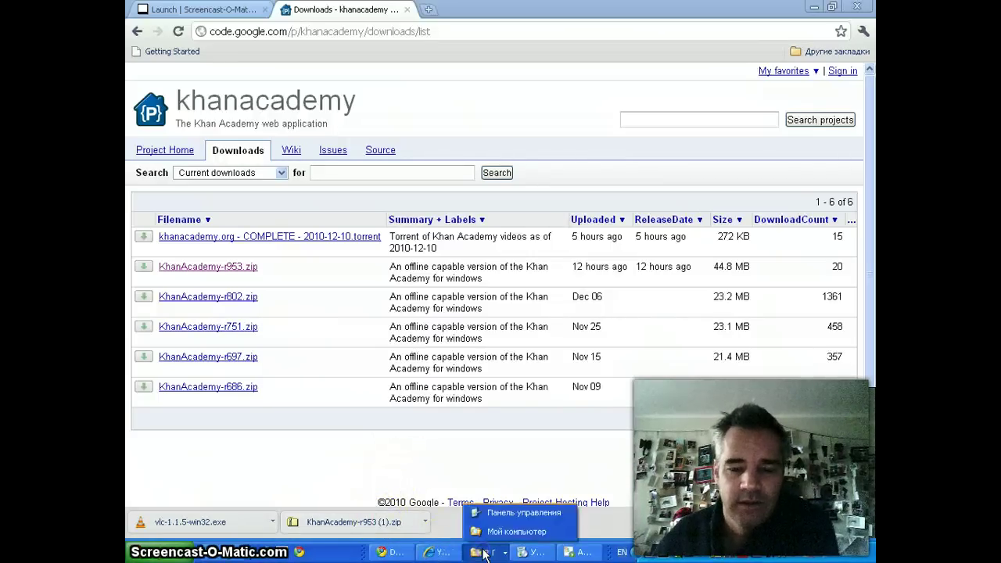
click(390, 522)
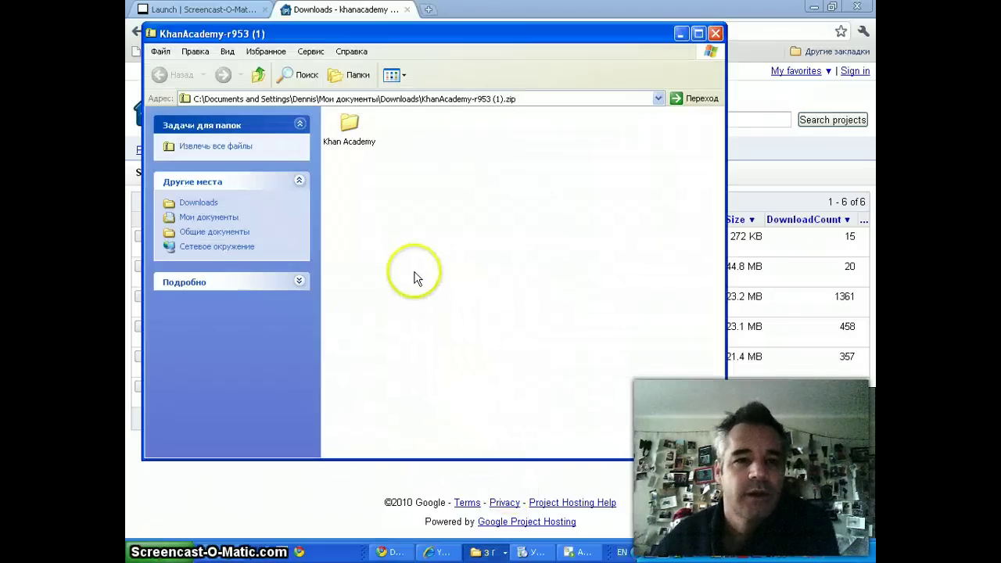
click(256, 72)
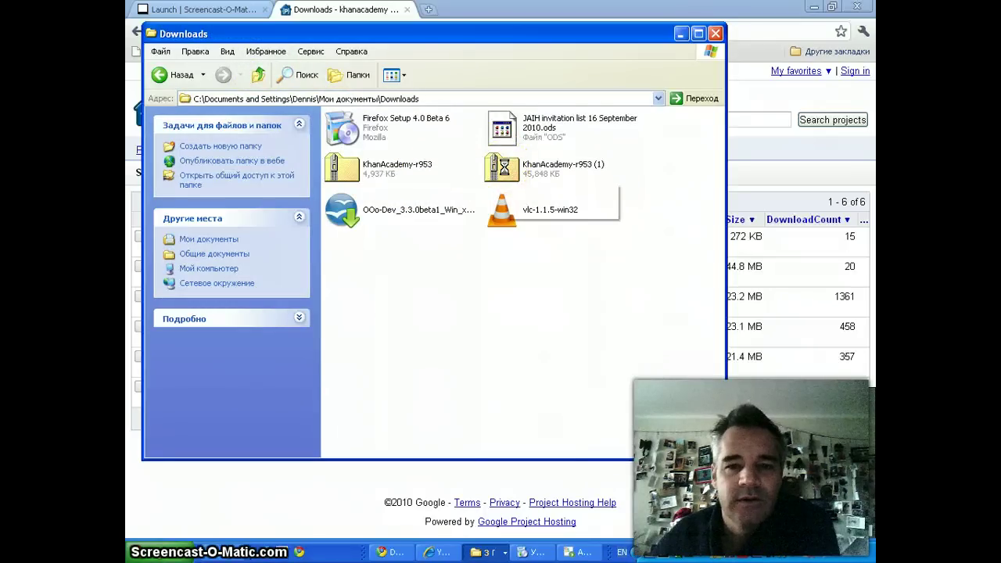
Open the KhanAcademy-r953 (1) archive from the Downloads folder and enter its Khan Academy folder
right_click(504, 167)
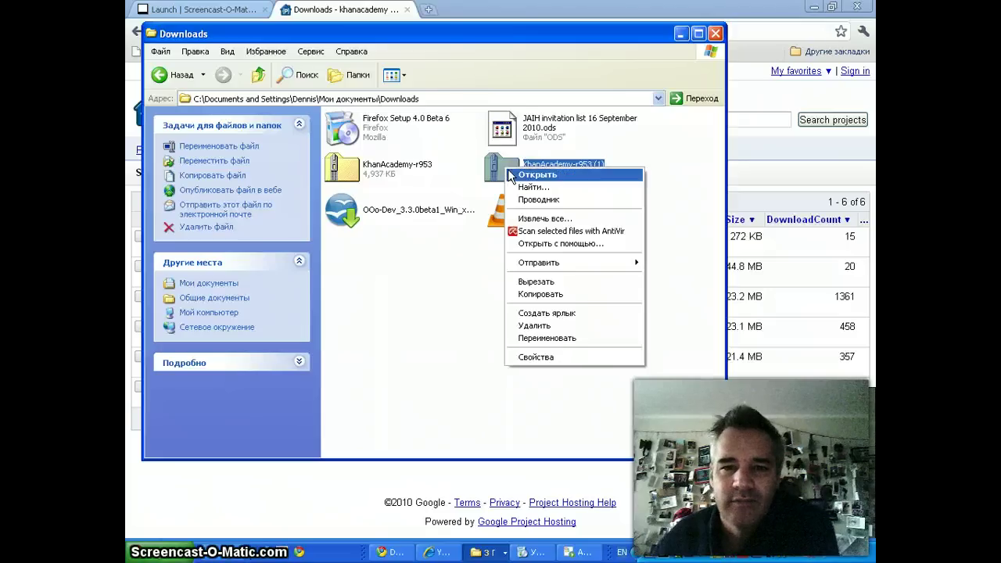
click(523, 202)
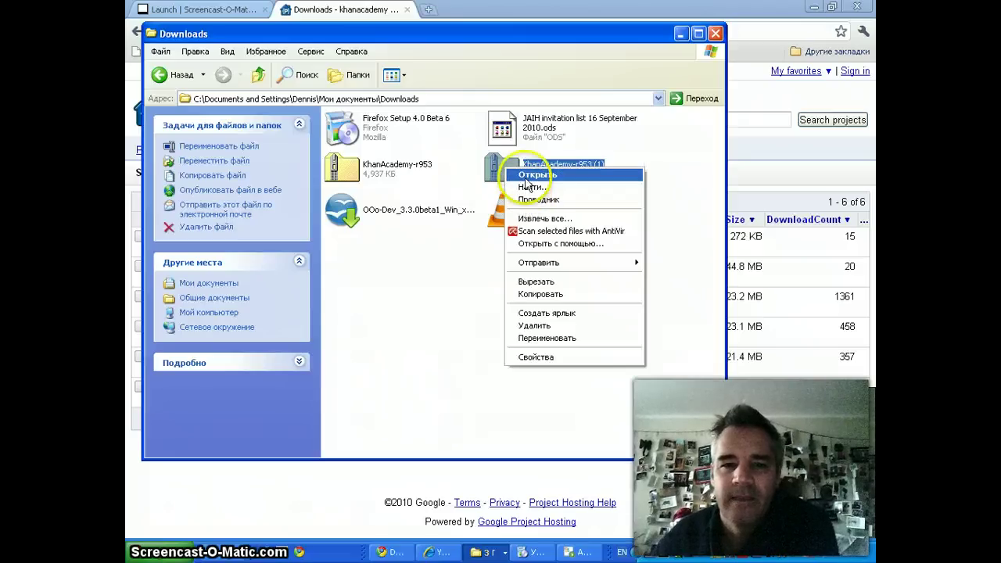
click(526, 178)
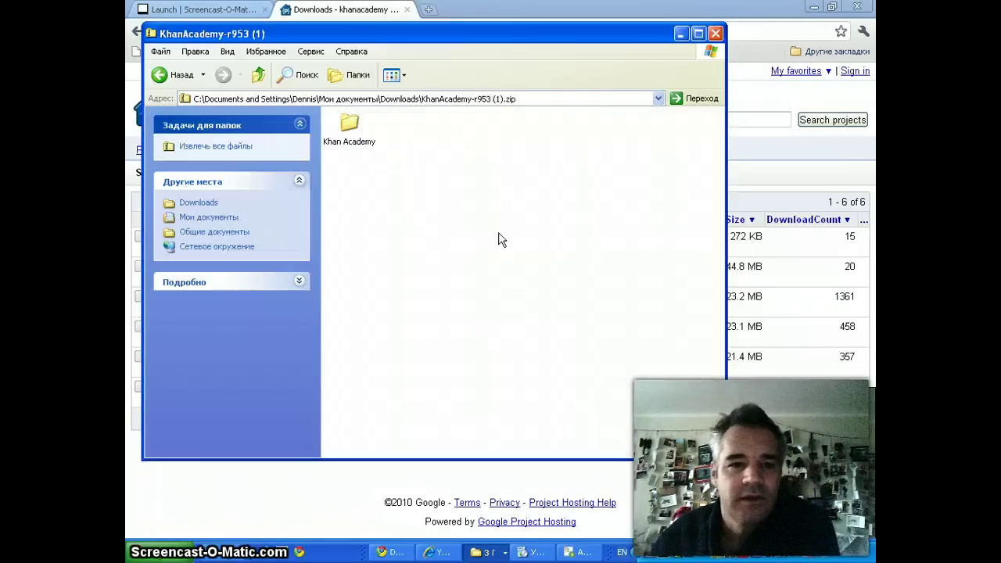
click(353, 134)
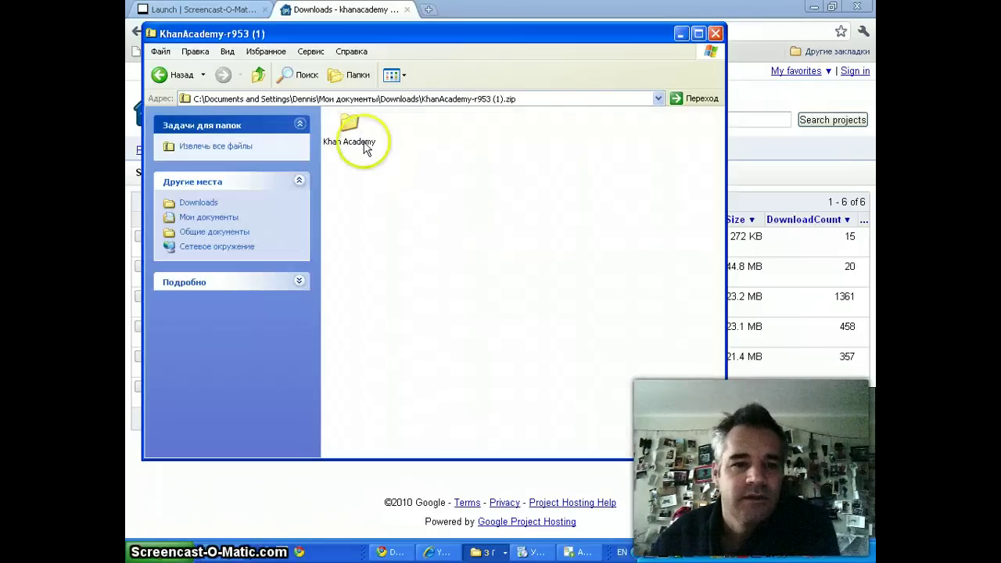
double_click(349, 125)
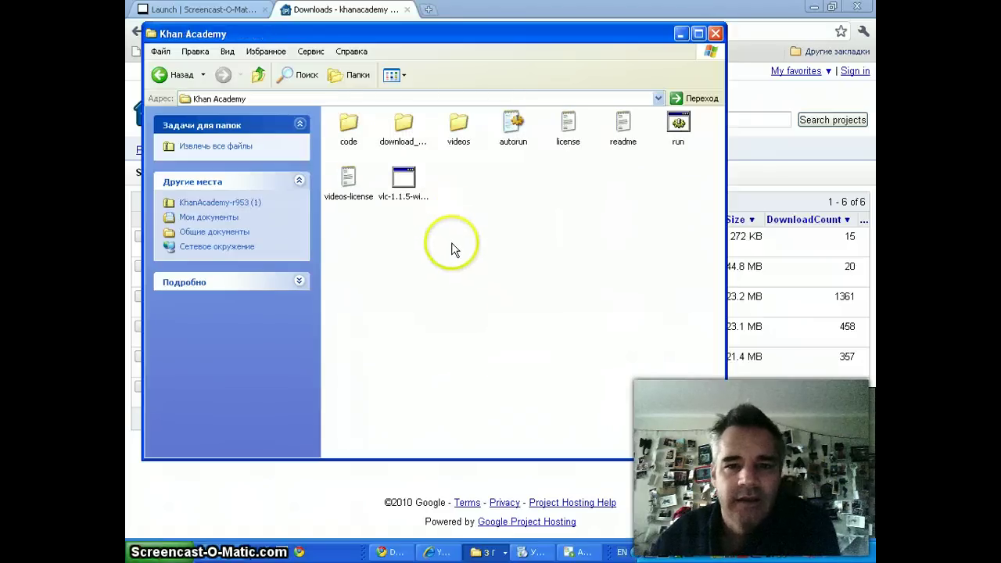
Switch the file listing of the archive's Khan Academy folder to the details (Таблица) view
click(416, 205)
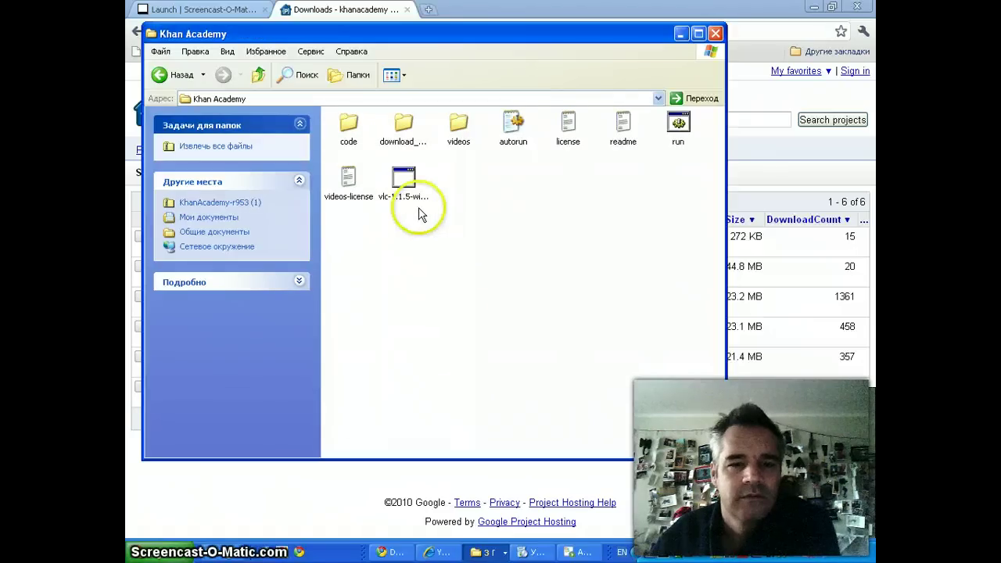
double_click(407, 179)
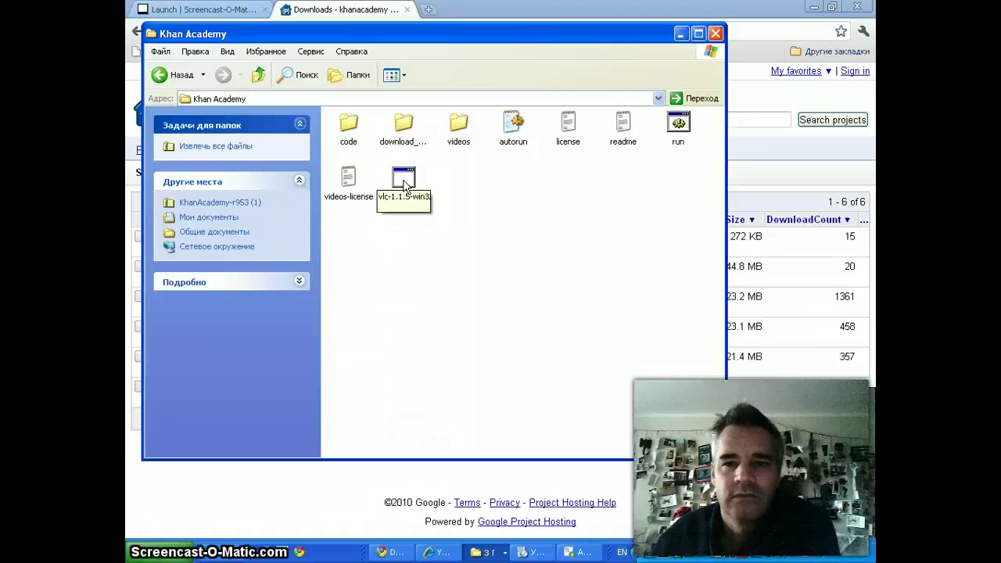
double_click(403, 180)
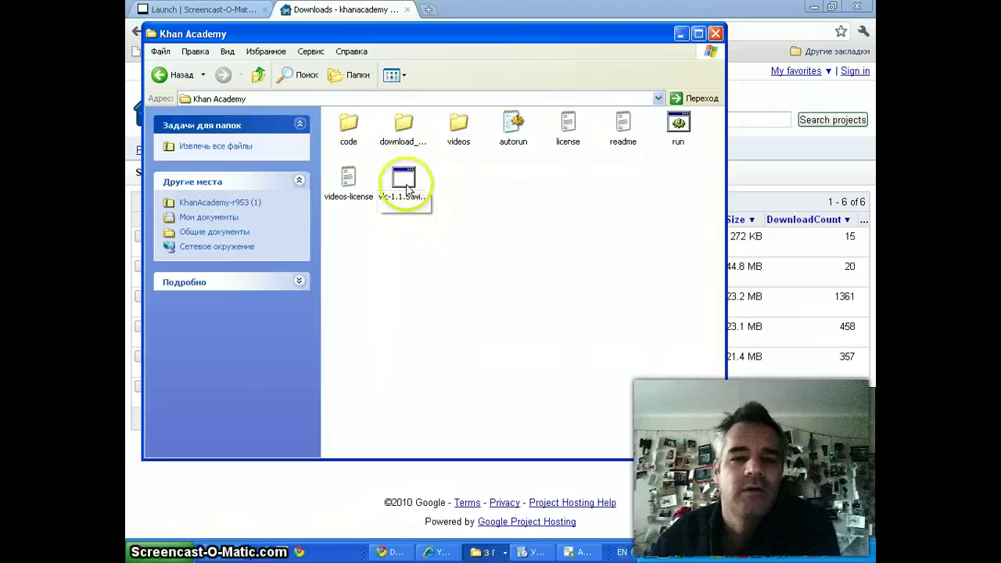
click(390, 85)
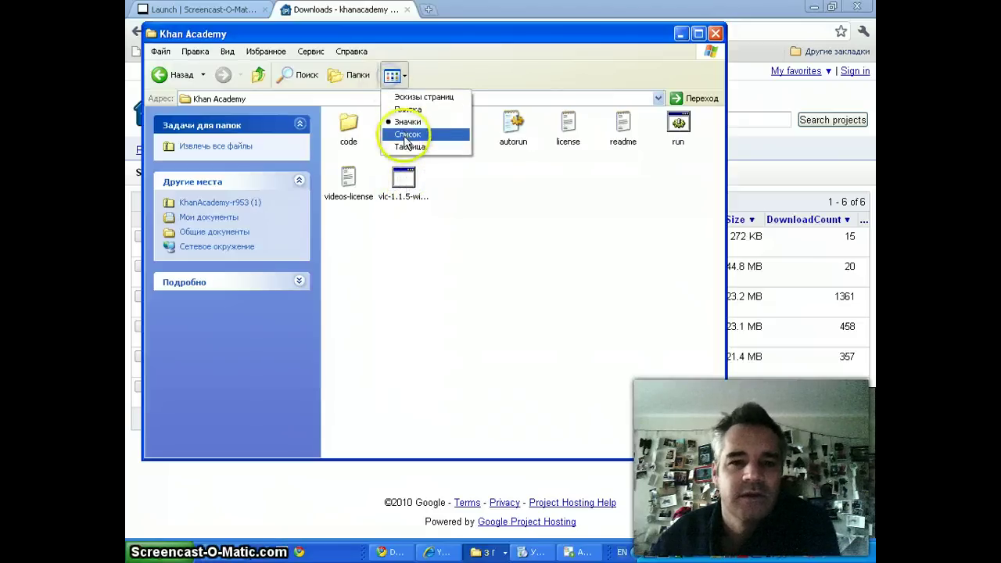
click(411, 147)
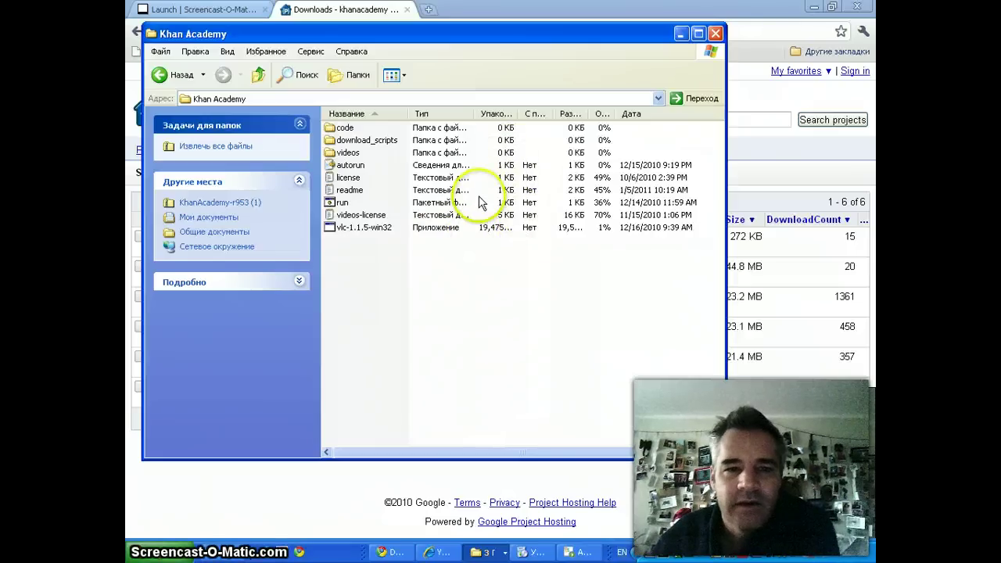
Launch the run batch file from the archive and extract all files to the suggested KhanAcademy-r953 (1) folder, showing the extracted files
double_click(341, 205)
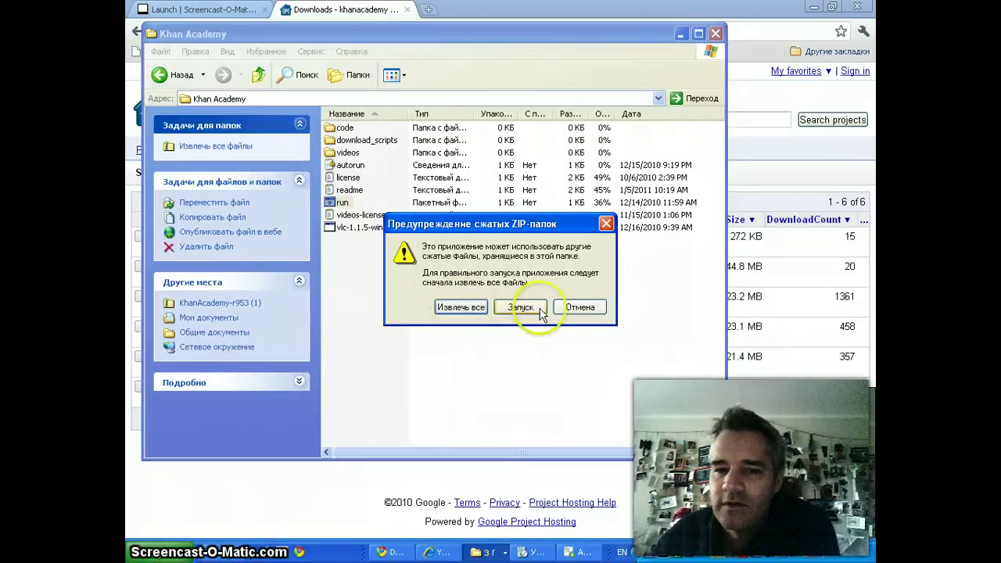
click(466, 313)
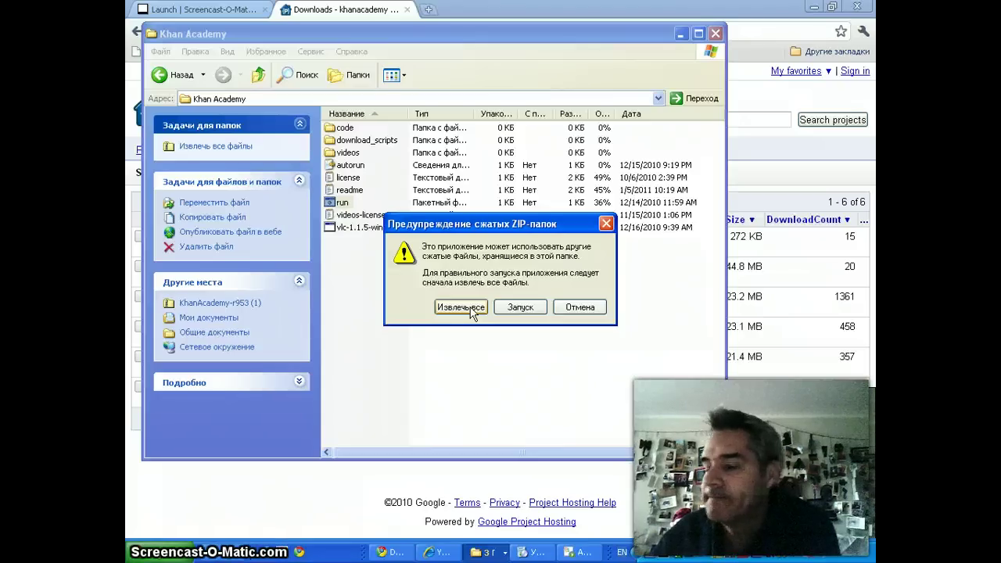
click(470, 309)
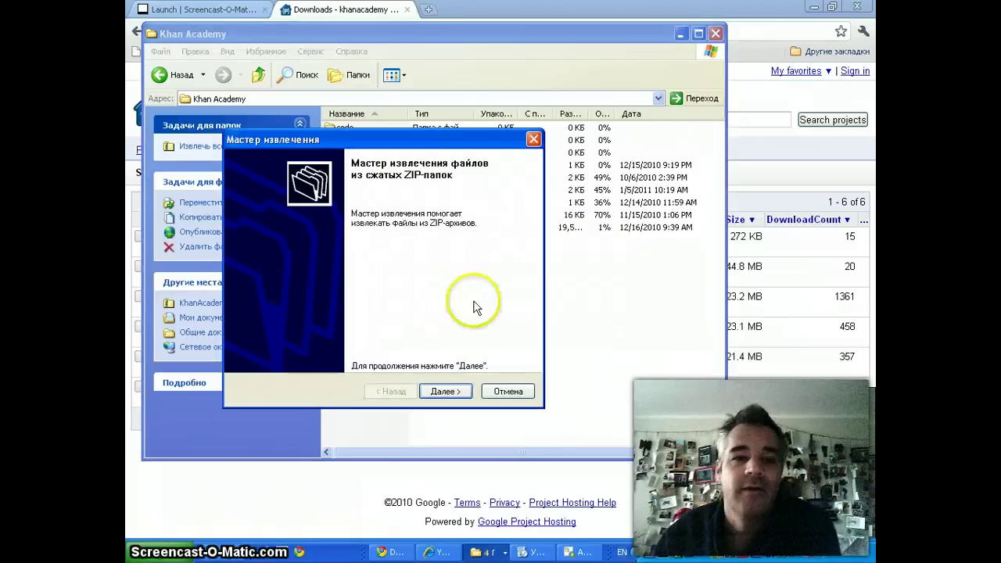
click(446, 391)
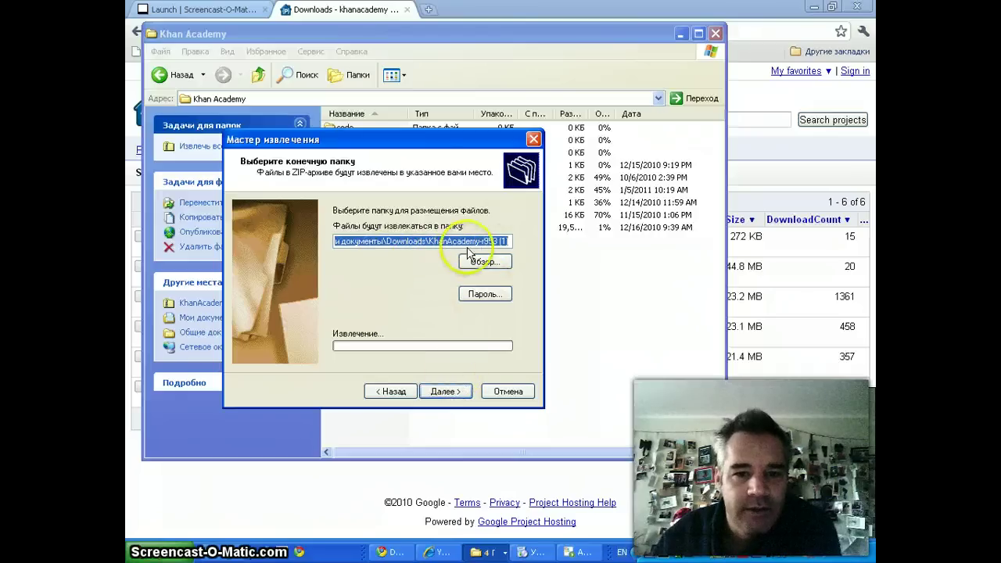
click(446, 391)
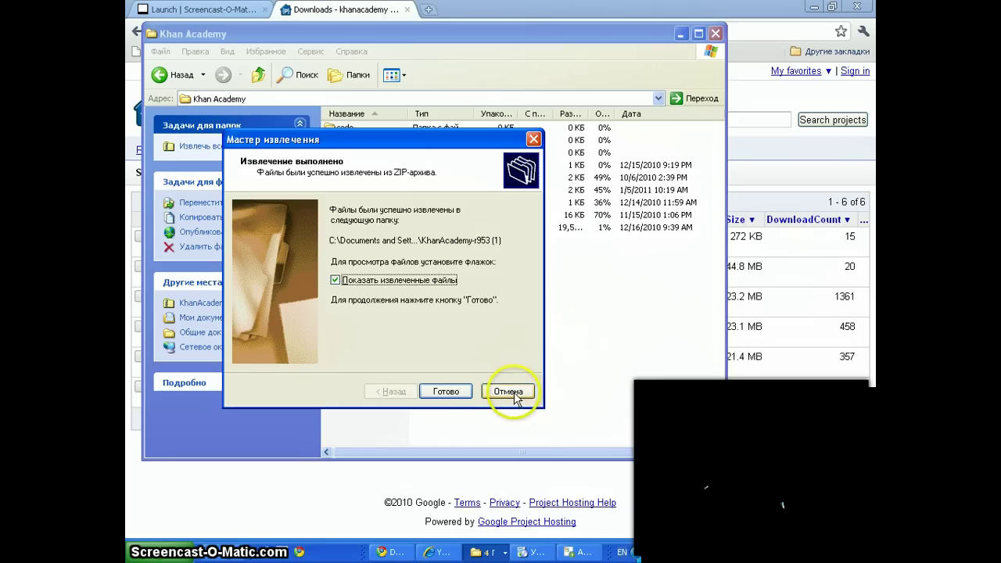
click(446, 391)
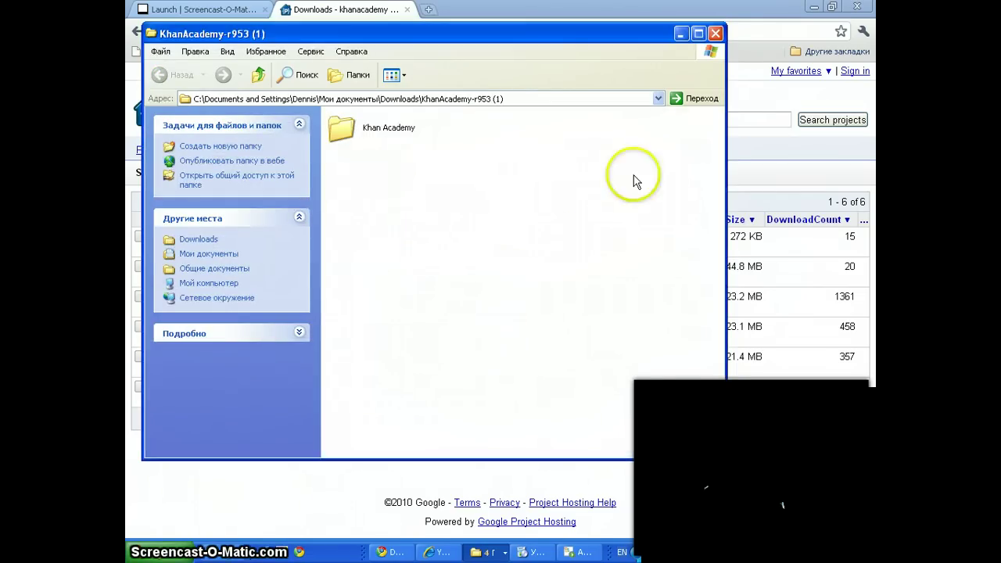
Open the extracted Khan Academy folder and start run.bat, allowing the file from the unverified publisher to execute
click(699, 37)
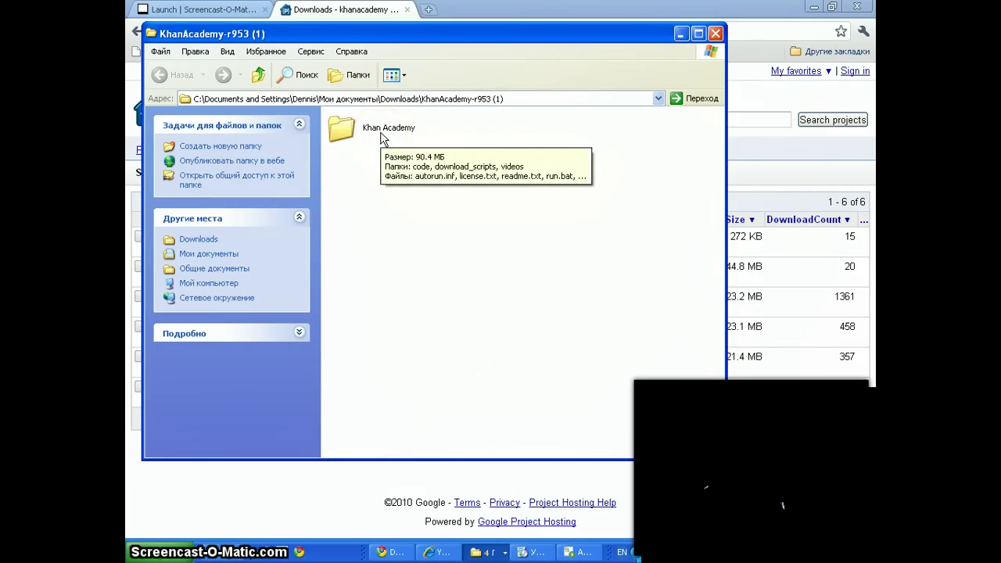
click(379, 167)
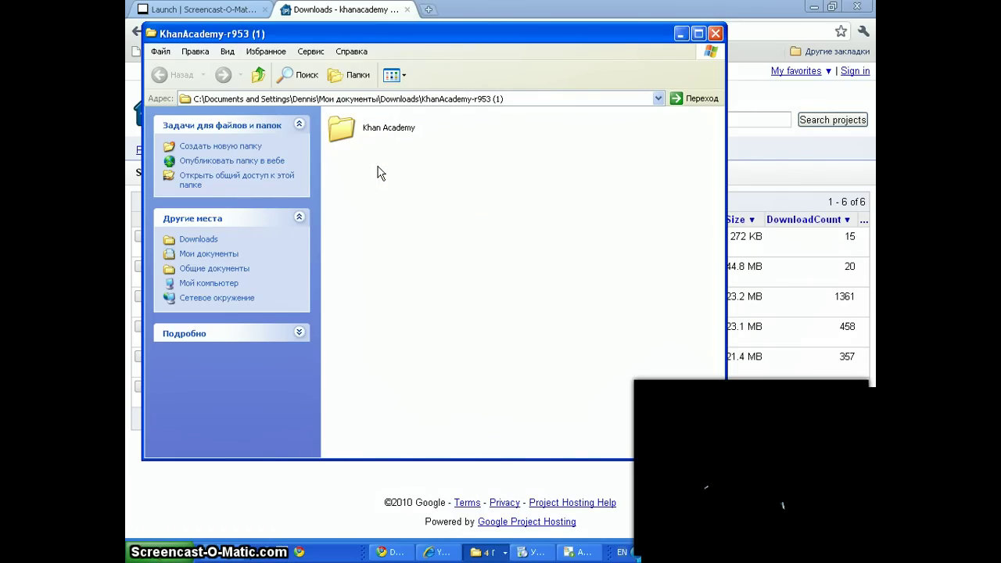
click(422, 224)
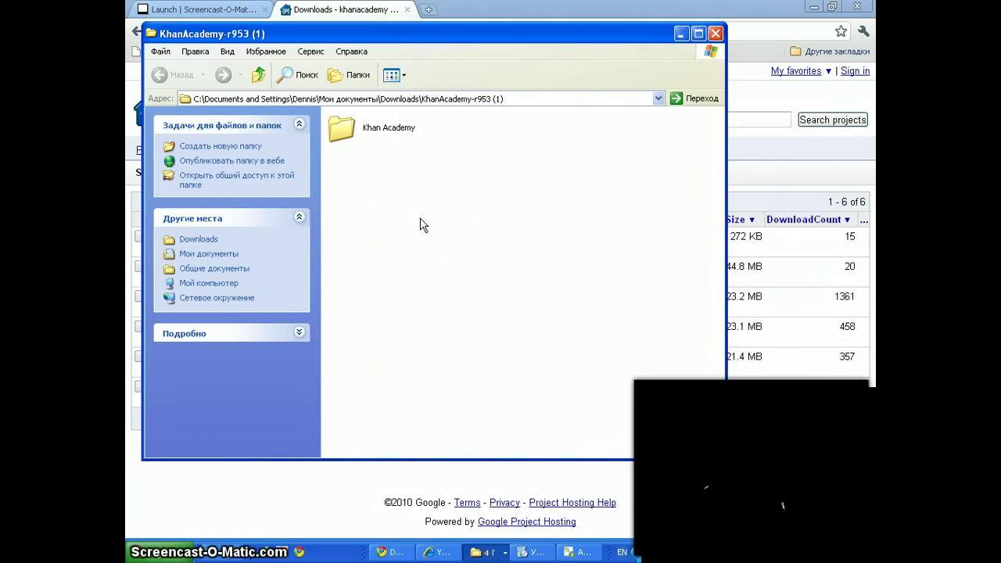
click(344, 139)
double_click(345, 139)
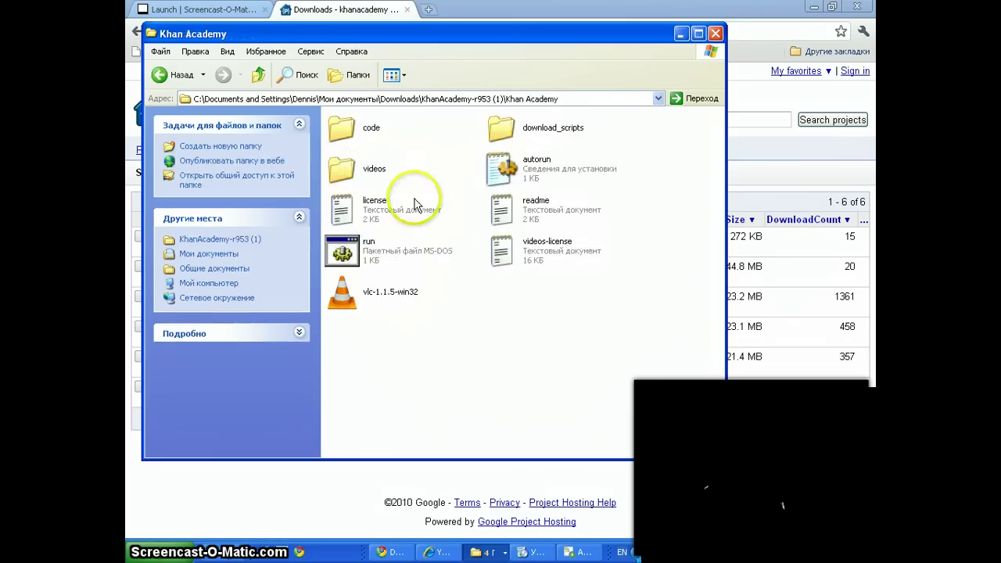
double_click(344, 251)
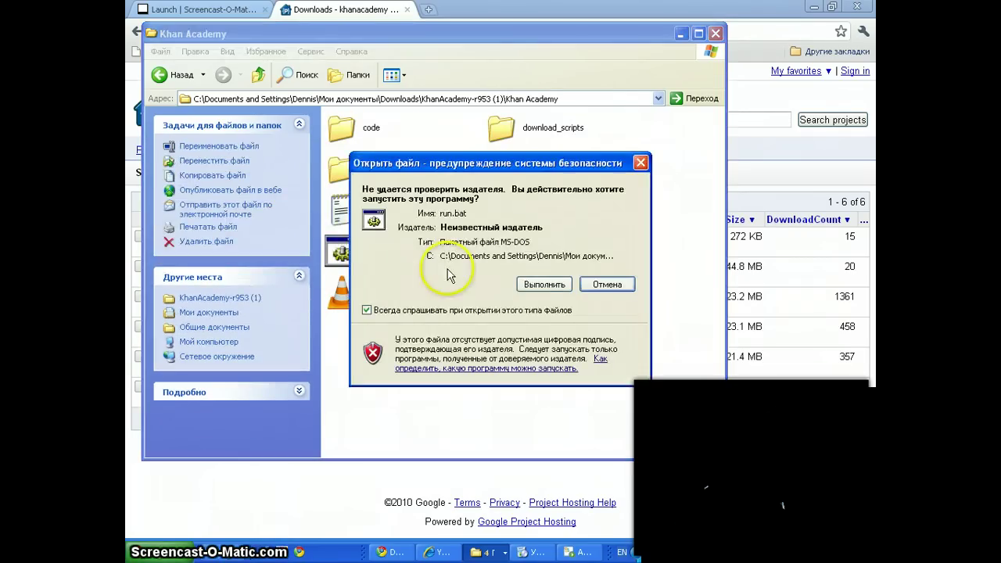
click(543, 285)
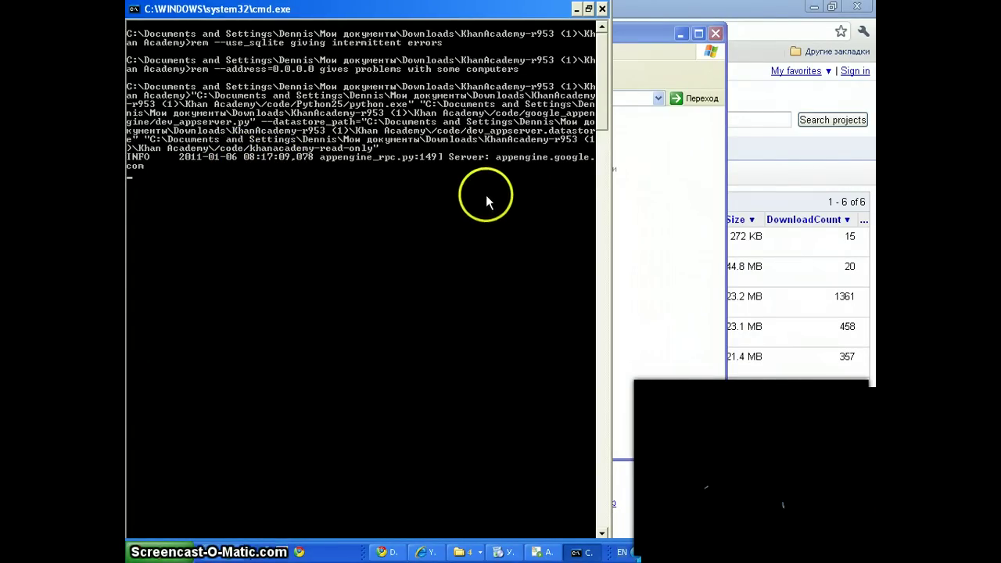
click(619, 172)
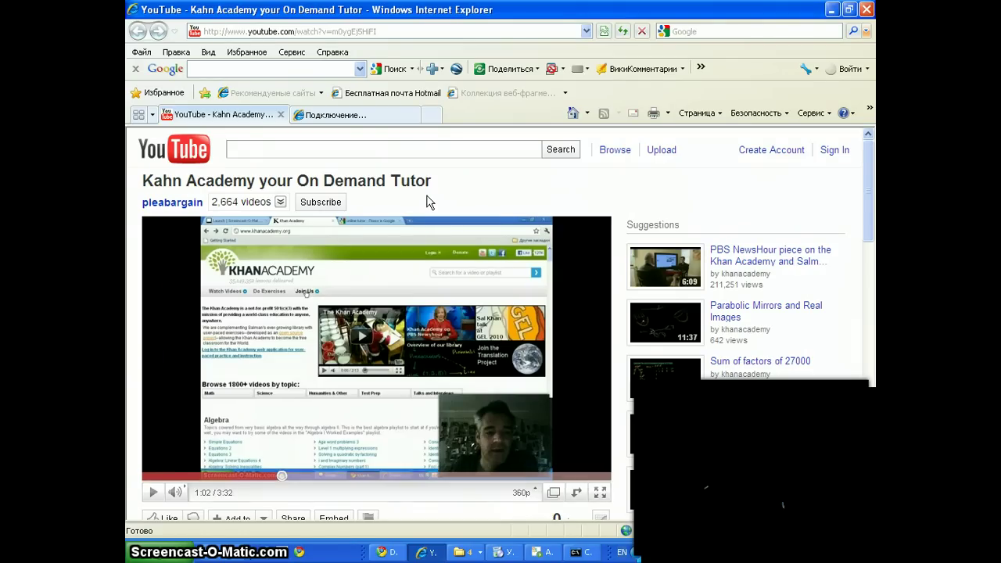
key(ctrl+Tab)
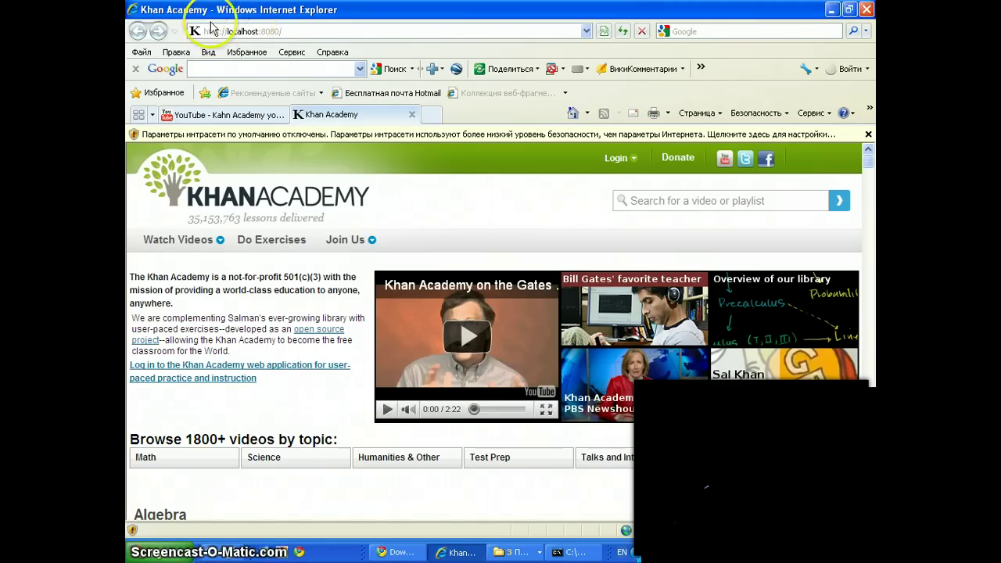
click(262, 32)
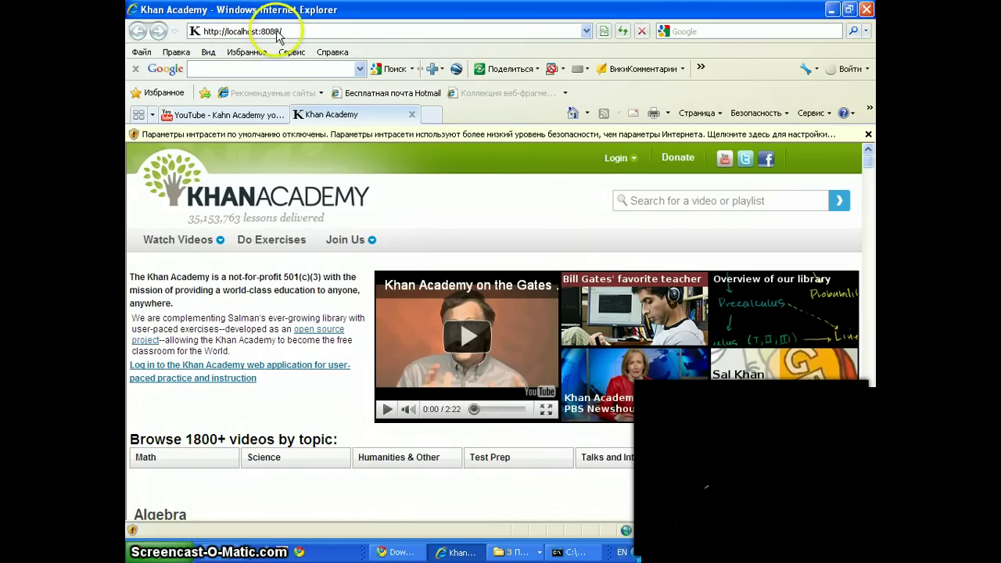
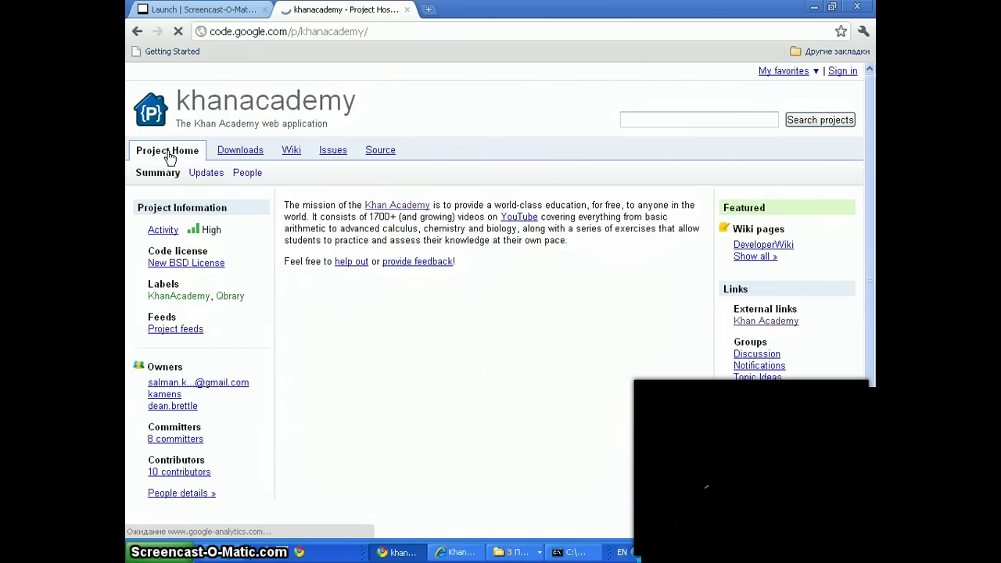
click(394, 207)
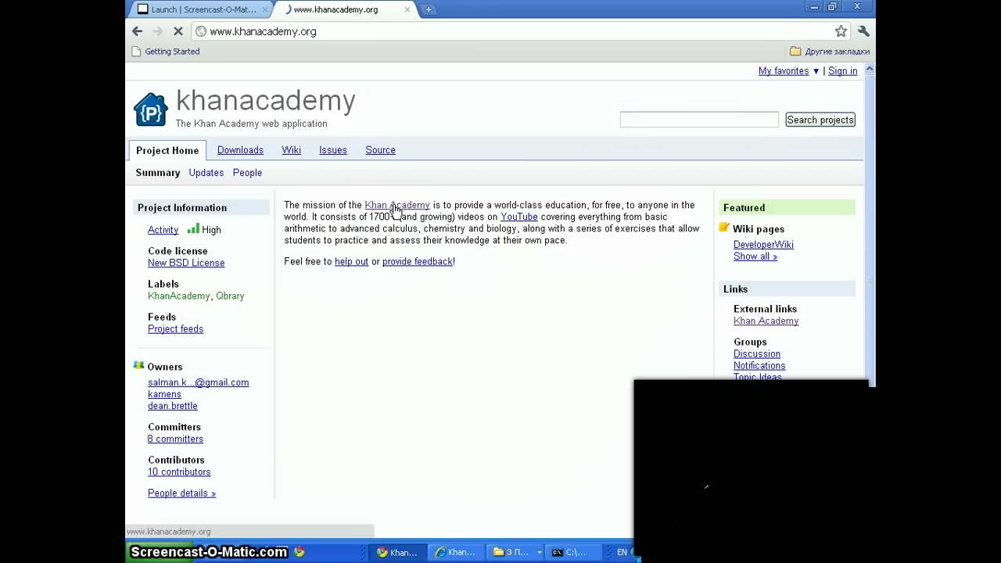
click(394, 207)
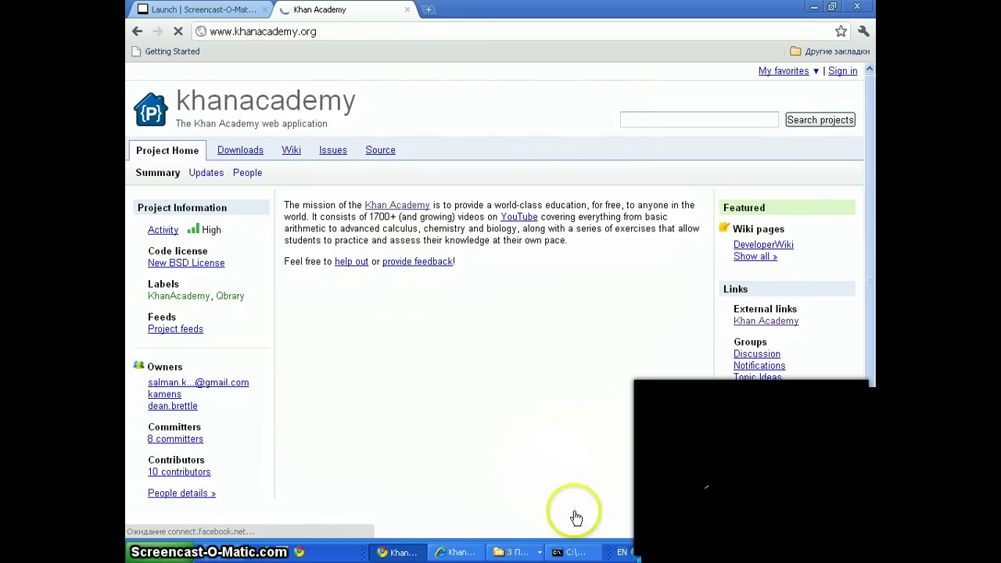
click(580, 548)
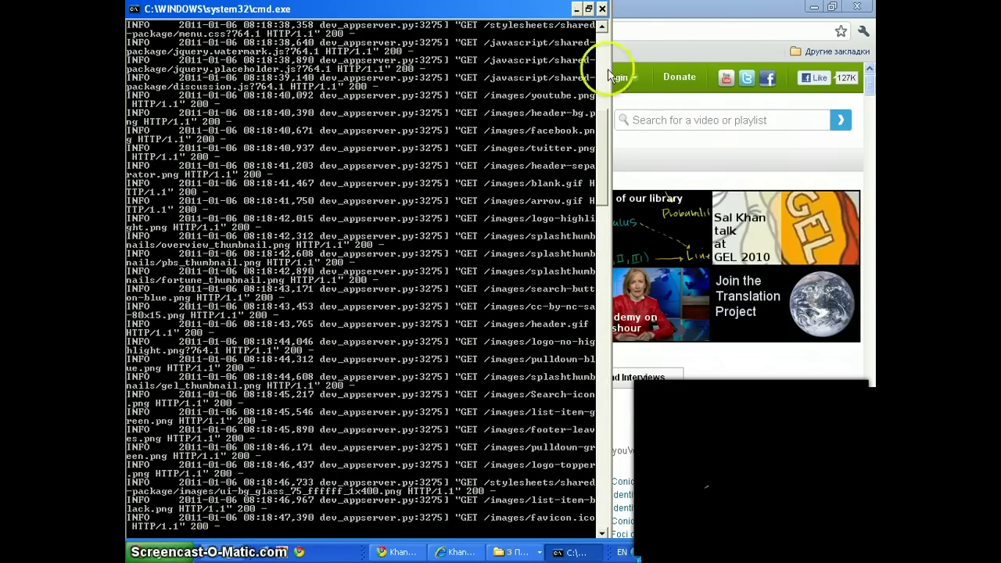
click(670, 141)
click(490, 114)
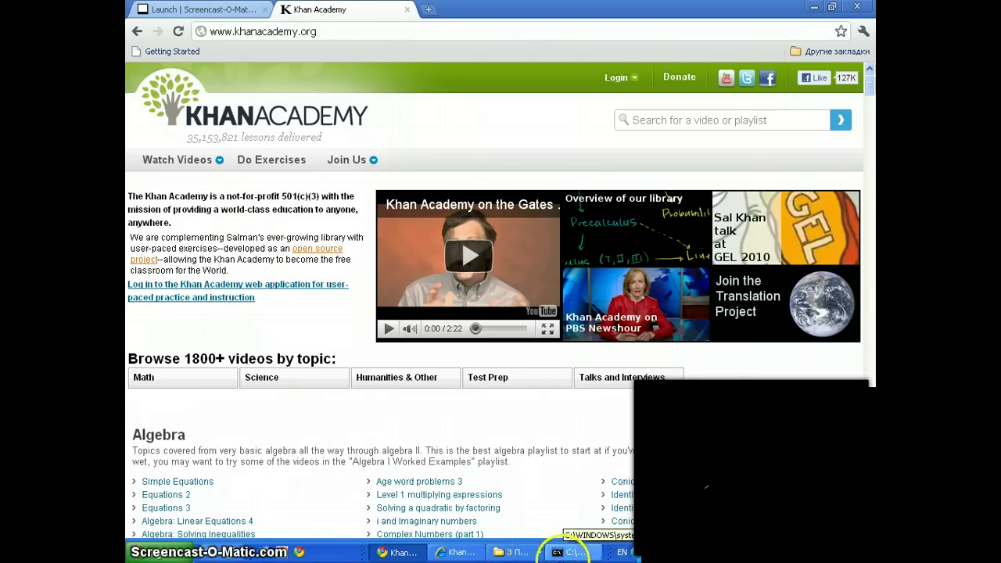
Return to Internet Explorer and check the offline Khan Academy home page served from localhost:8080
click(465, 552)
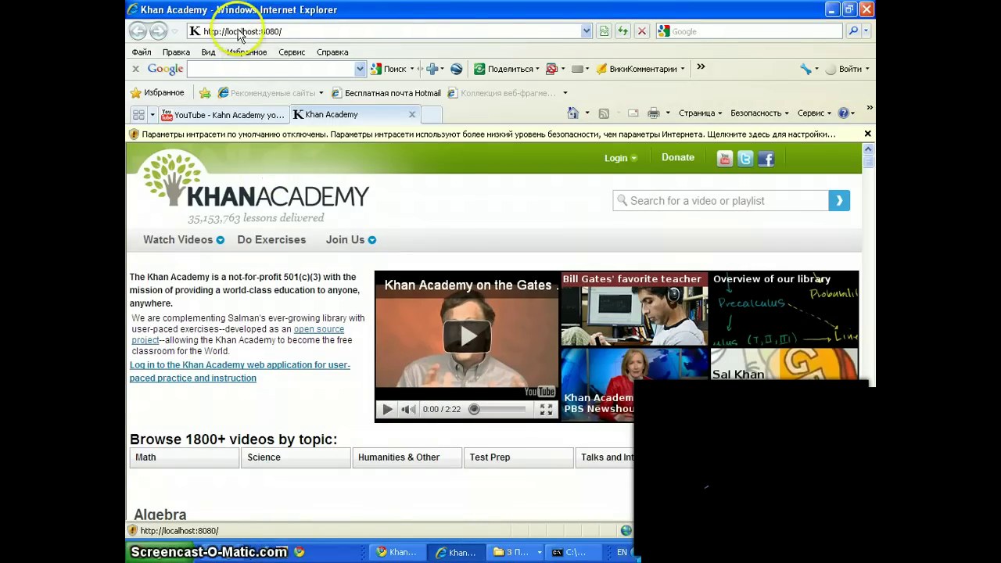
click(327, 283)
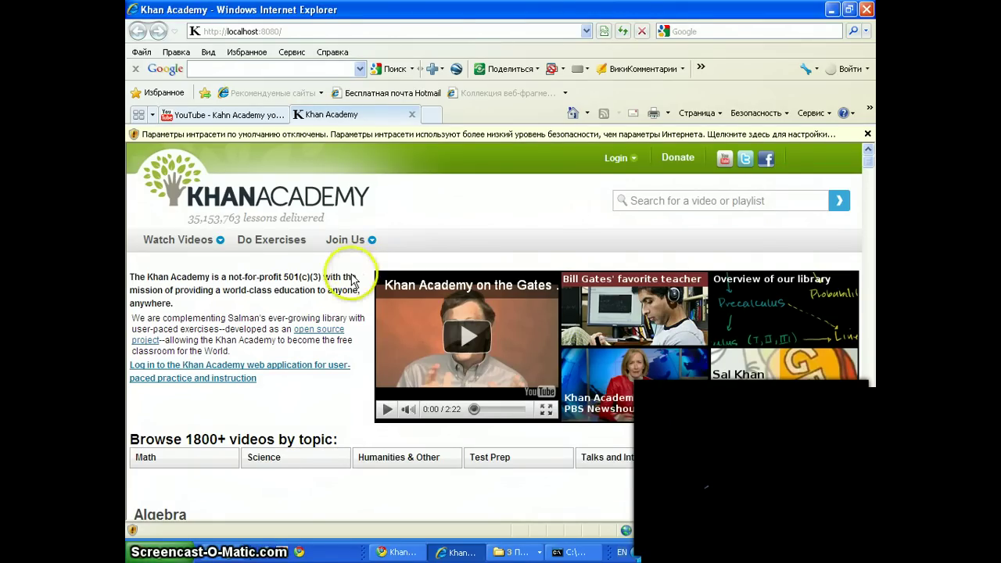
Open the Solving Equations 2 video from the Algebra I Worked Examples playlist on the local Khan Academy home page
scroll(352, 281, down, 5)
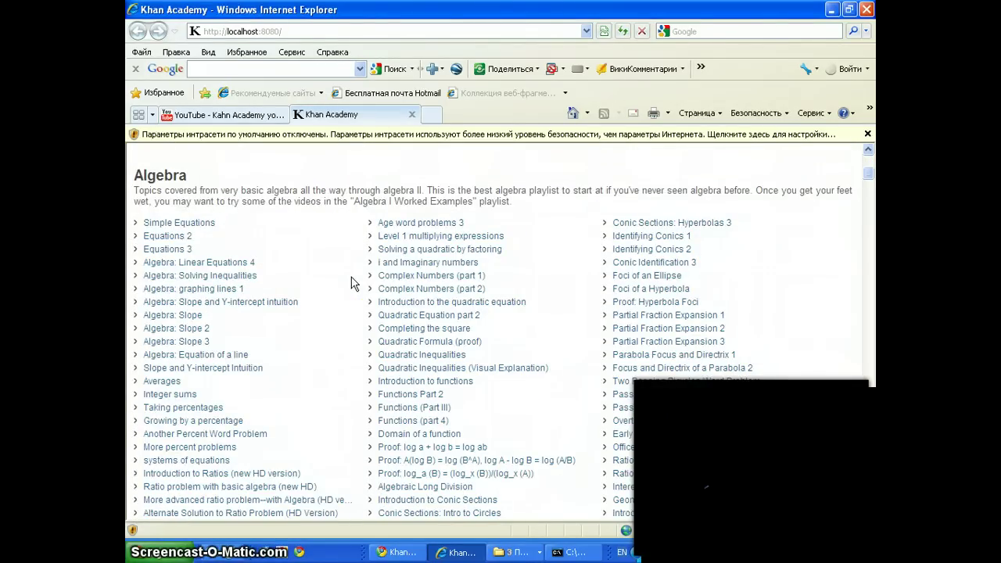
scroll(358, 284, down, 5)
click(217, 258)
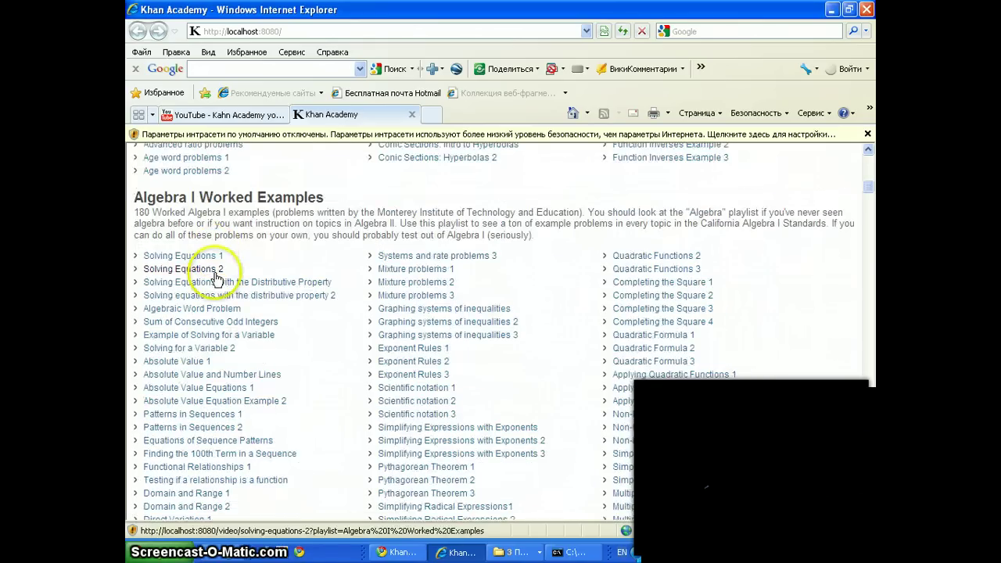
click(209, 272)
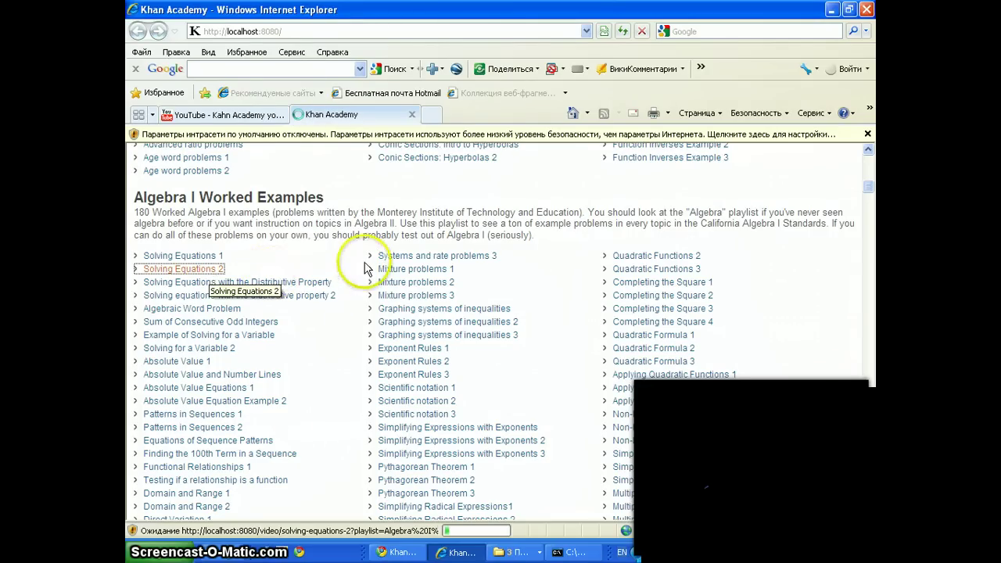
Switch to the Khan Academy folder window in Windows Explorer and open its download_scripts subfolder
click(513, 554)
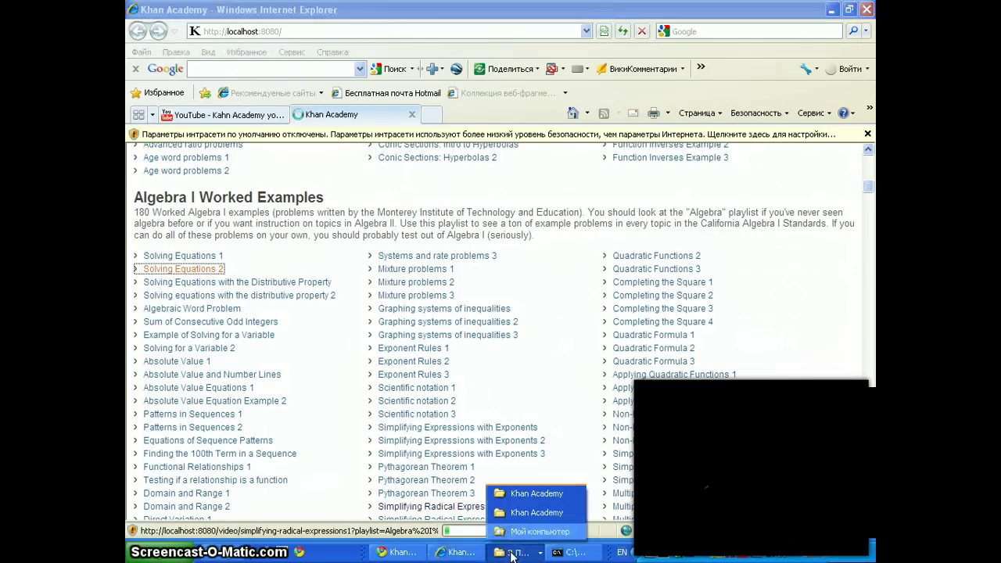
click(522, 516)
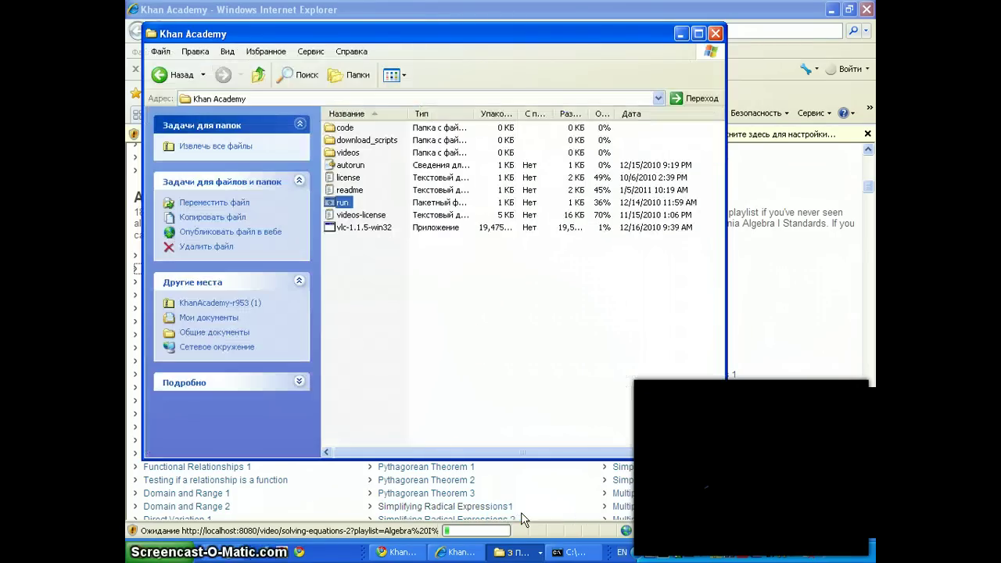
click(452, 347)
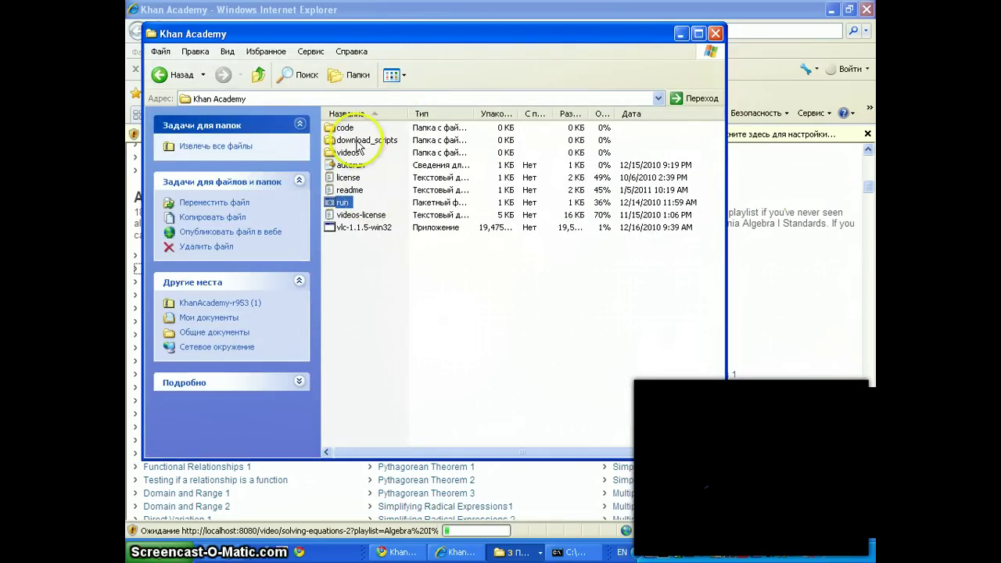
click(357, 143)
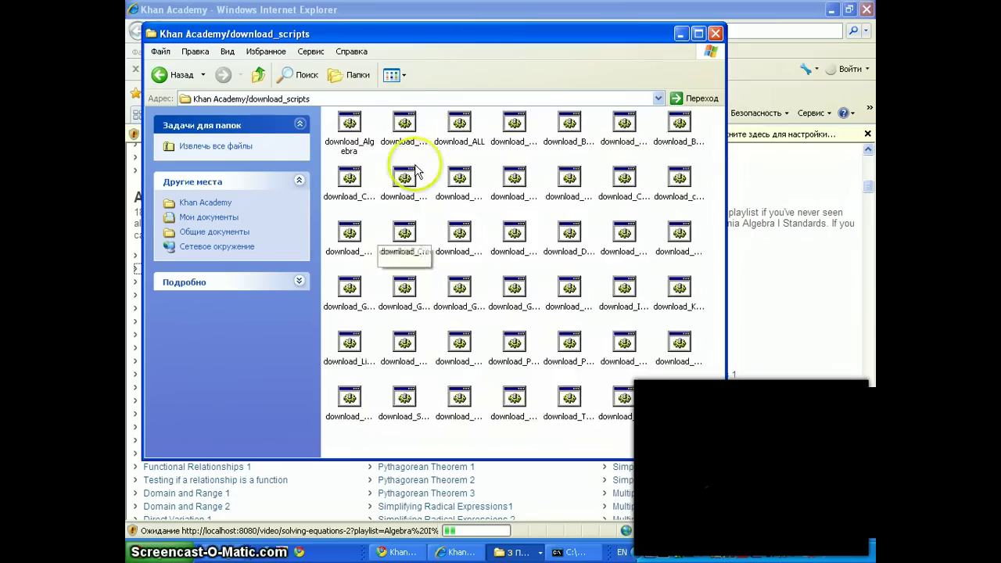
Show the download scripts in the detailed table view (Таблица) and widen the name column to fit the full file names
click(392, 75)
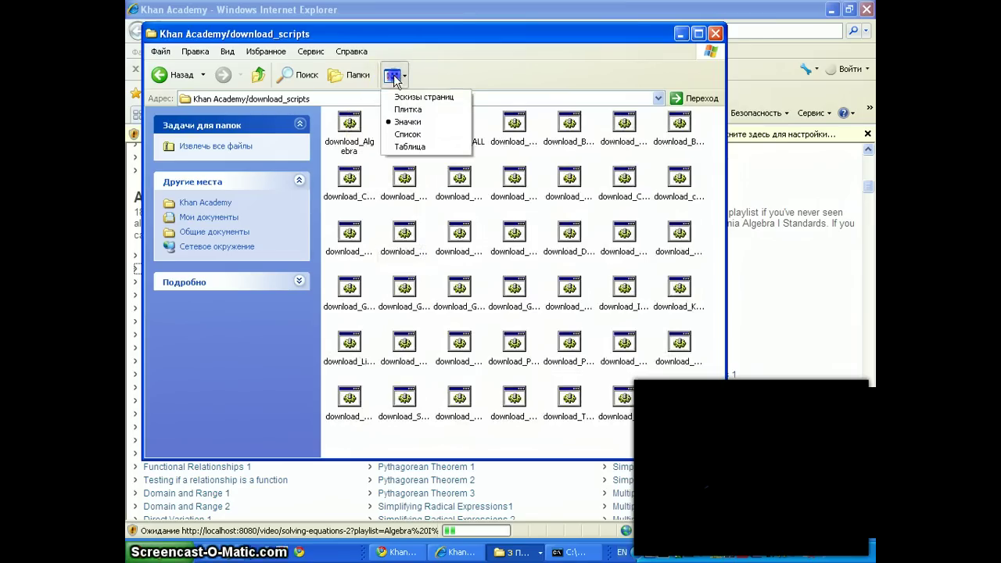
click(409, 147)
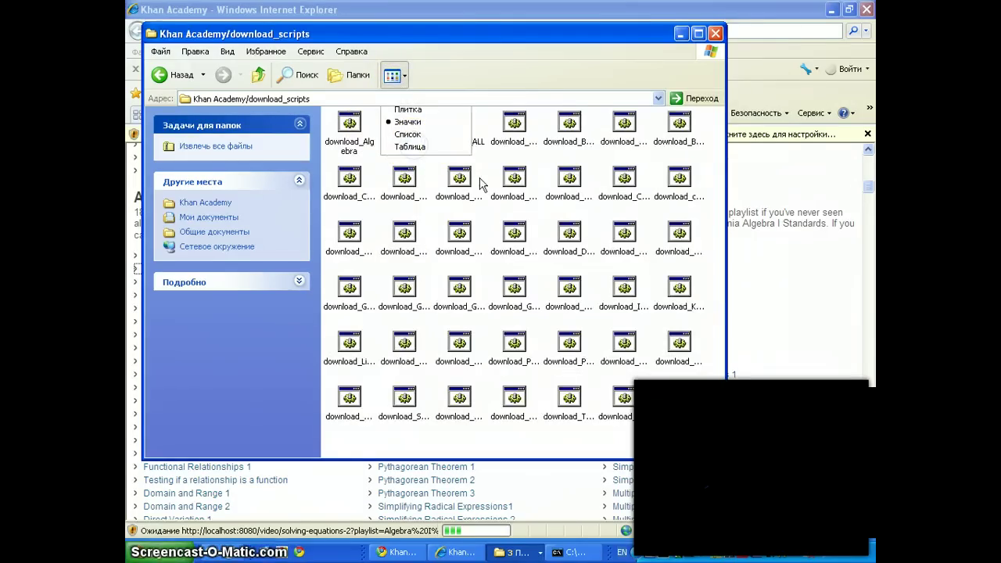
click(591, 159)
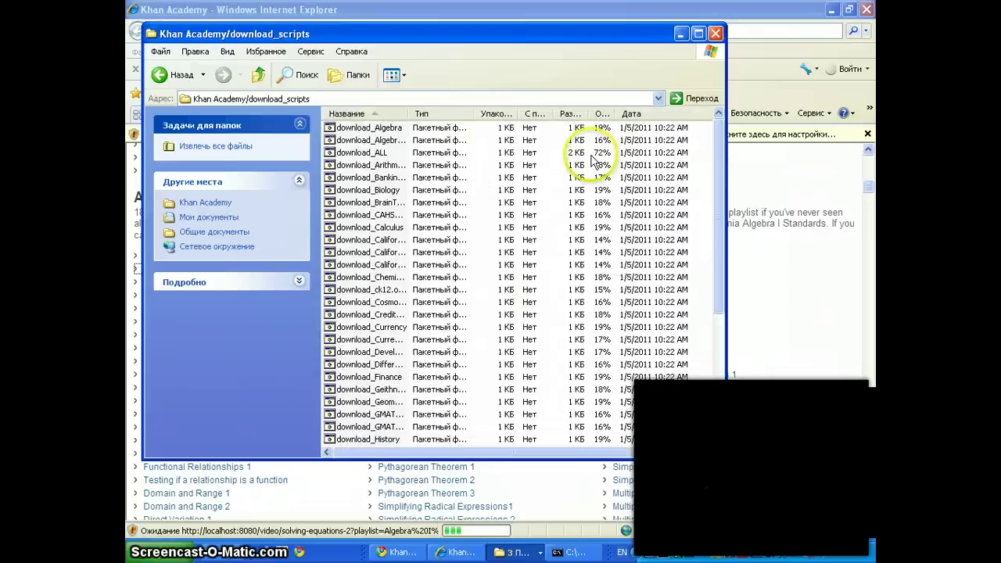
drag(408, 112, 526, 112)
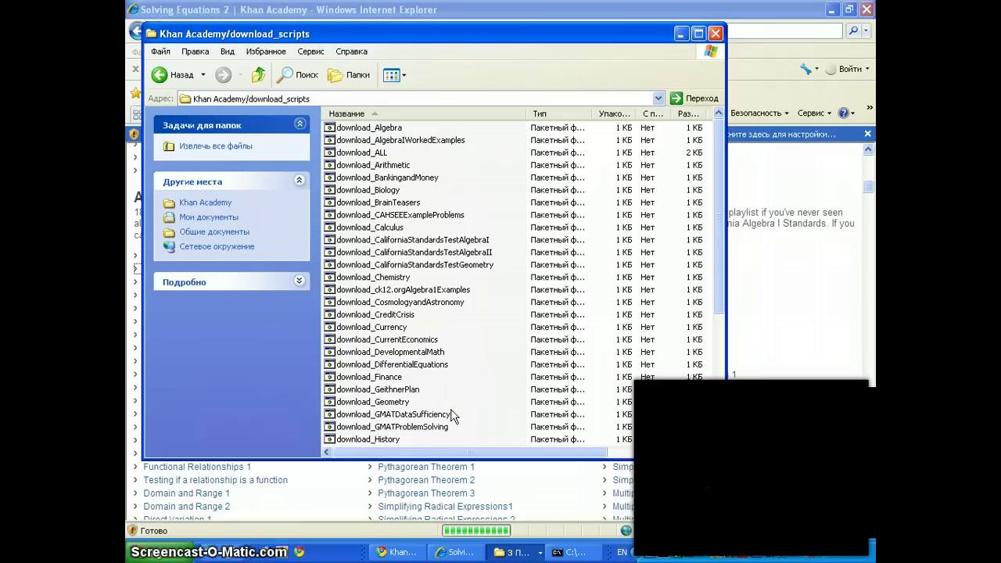
Switch back to Internet Explorer to view the local Solving Equations 2 page
click(459, 552)
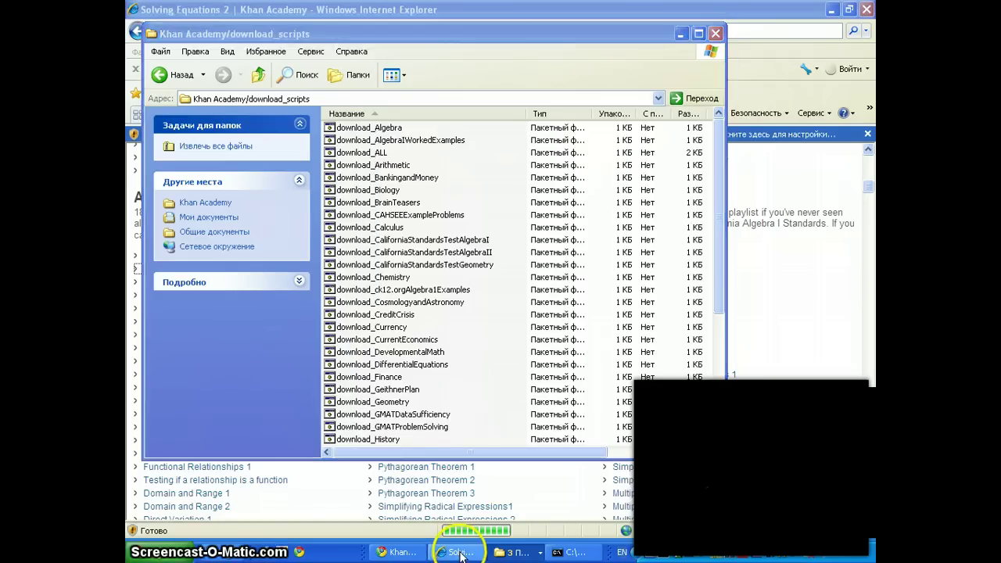